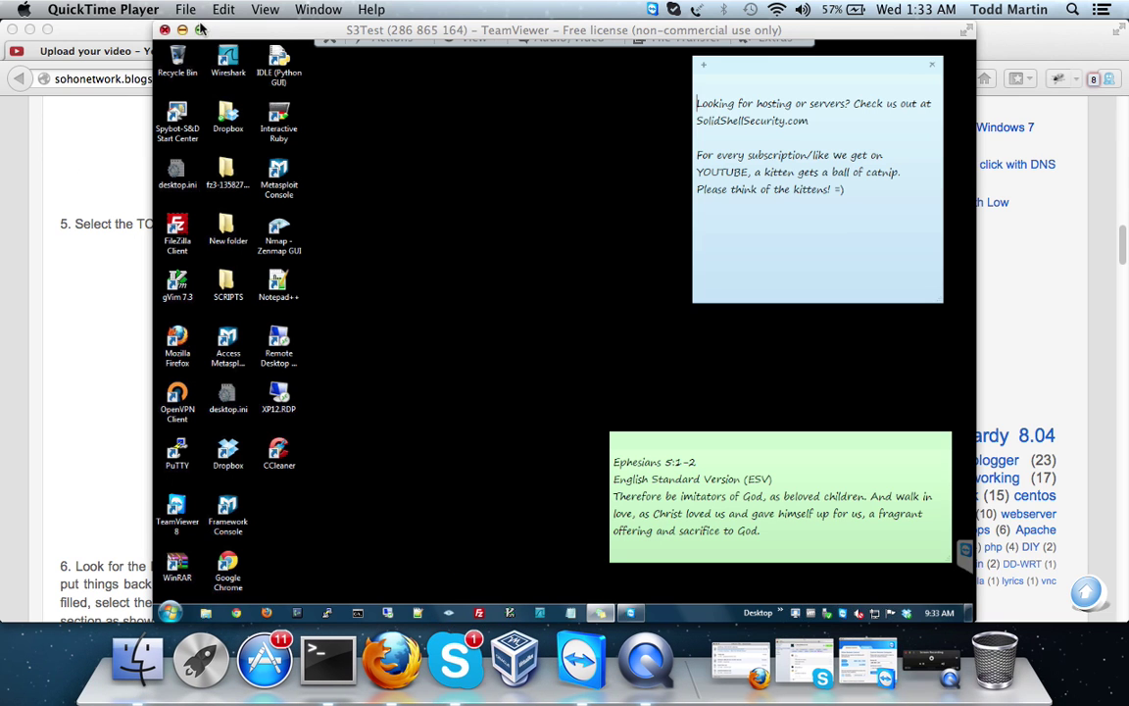
Step: Minimize TeamViewer, close the 'How to setup Google DNS' tab, and scroll the Google Public DNS intro page
{"action": "left_click", "coordinate": [183, 31]}
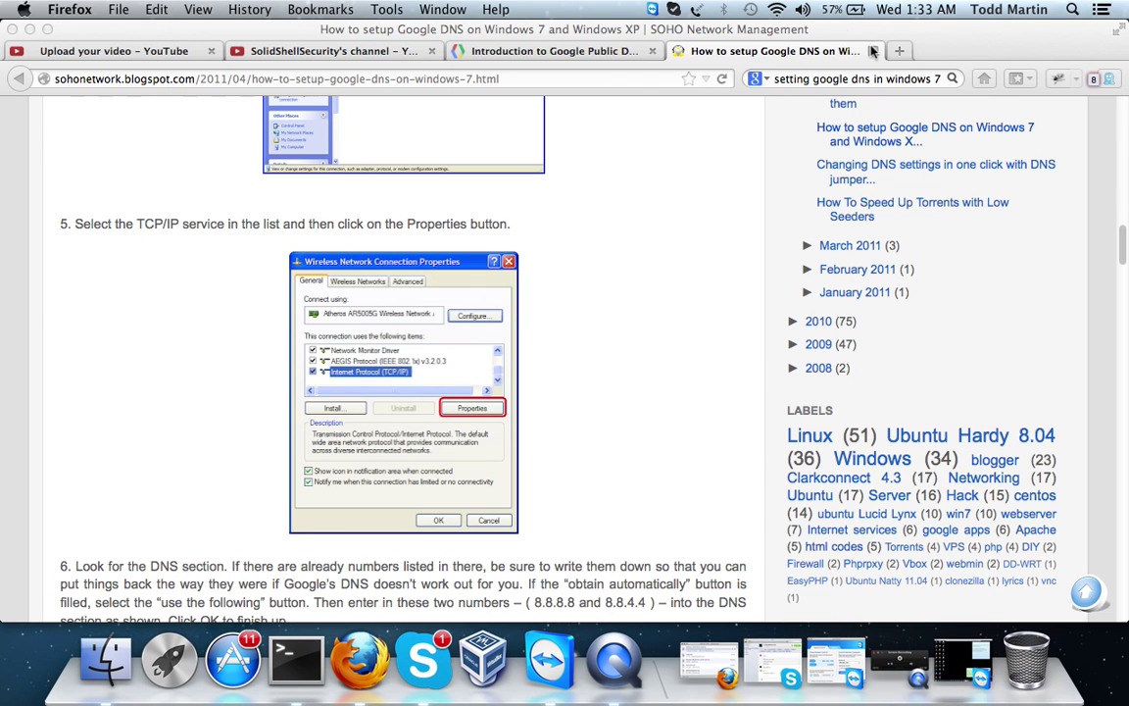
{"action": "left_click", "coordinate": [871, 51]}
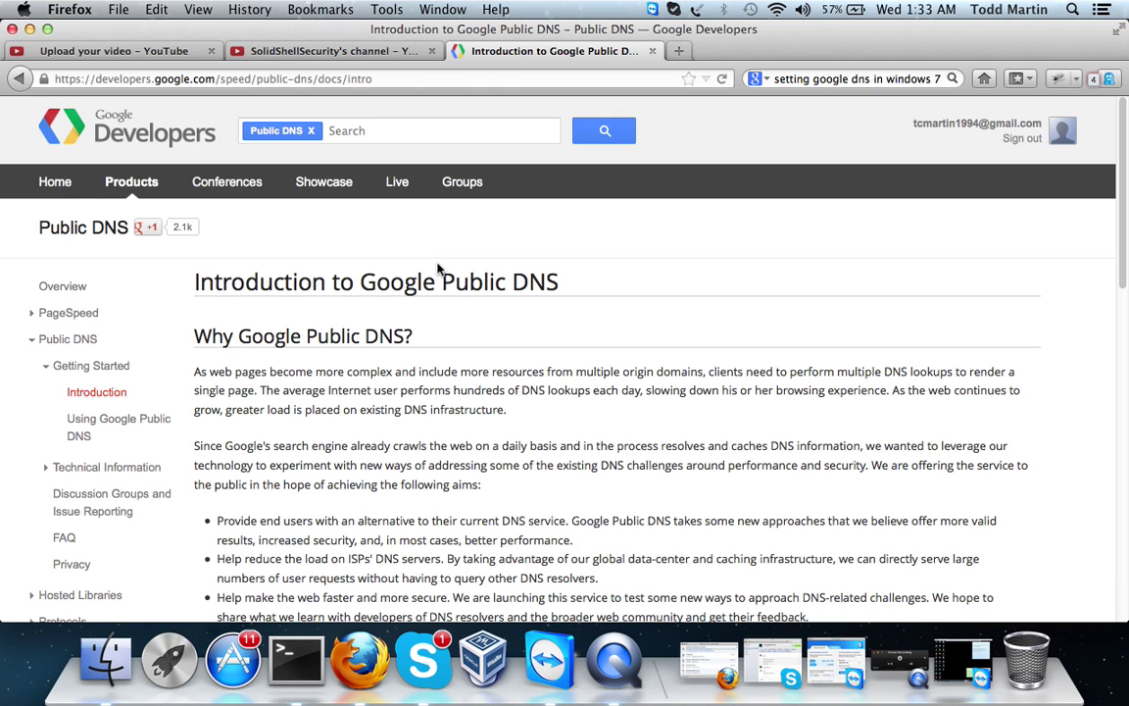
{"action": "scroll", "coordinate": [441, 343], "scroll_direction": "down", "scroll_amount": 3}
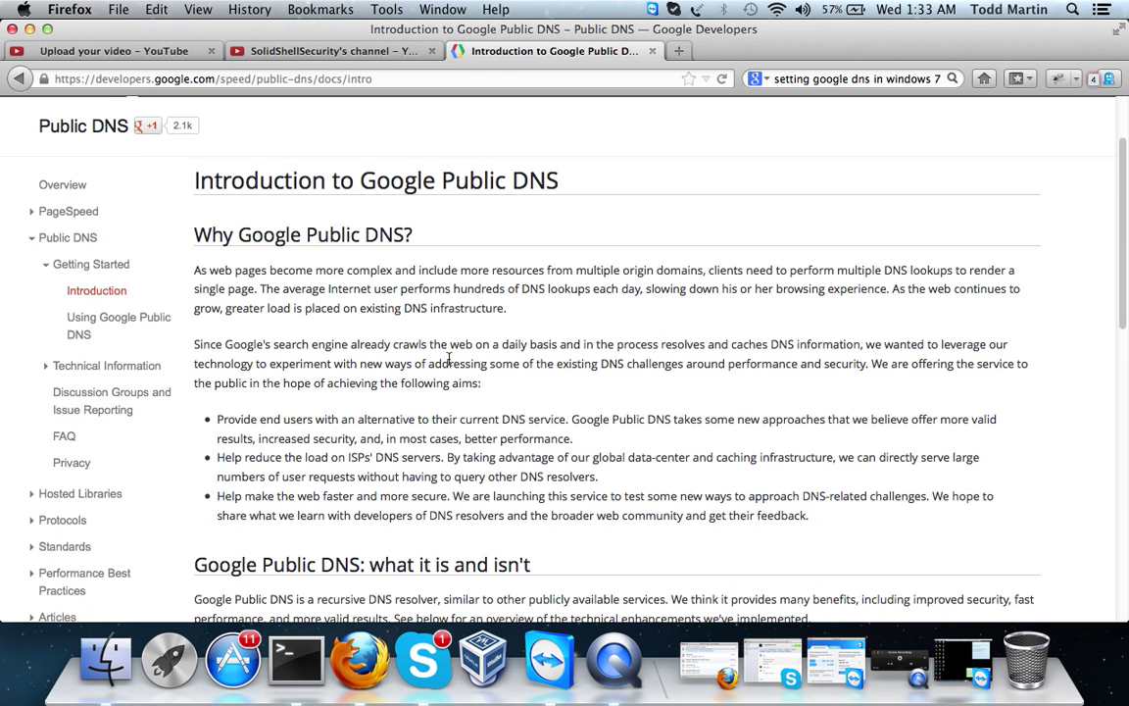
{"action": "scroll", "coordinate": [449, 360], "scroll_direction": "down", "scroll_amount": 15}
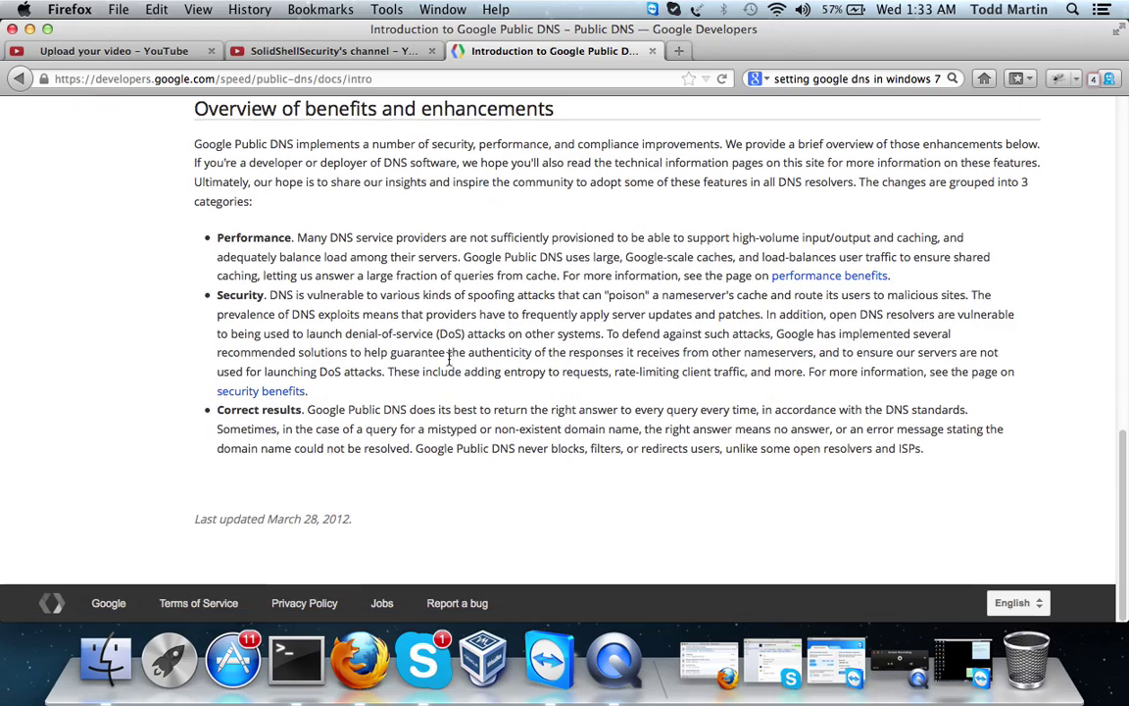
{"action": "scroll", "coordinate": [449, 360], "scroll_direction": "up", "scroll_amount": 15}
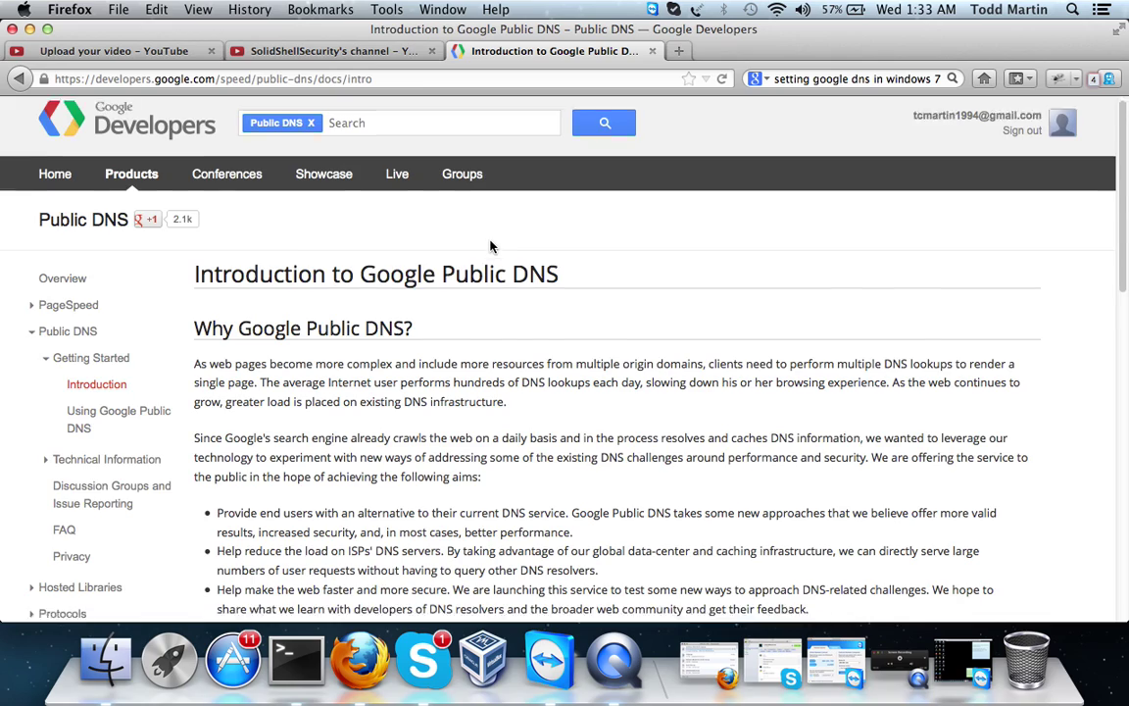
{"action": "scroll", "coordinate": [490, 240], "scroll_direction": "down", "scroll_amount": 15}
{"action": "scroll", "coordinate": [490, 240], "scroll_direction": "up", "scroll_amount": 15}
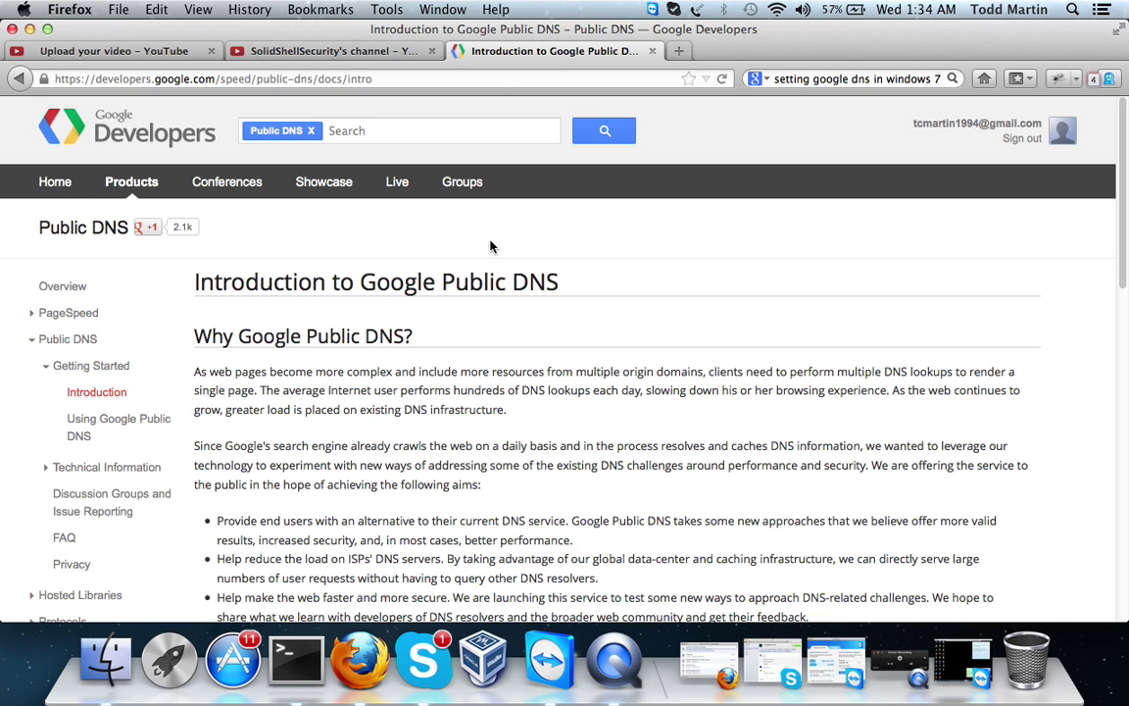
Step: Restore the TeamViewer session and open Control Panel from the remote Windows 7 Start menu
{"action": "left_click", "coordinate": [965, 675]}
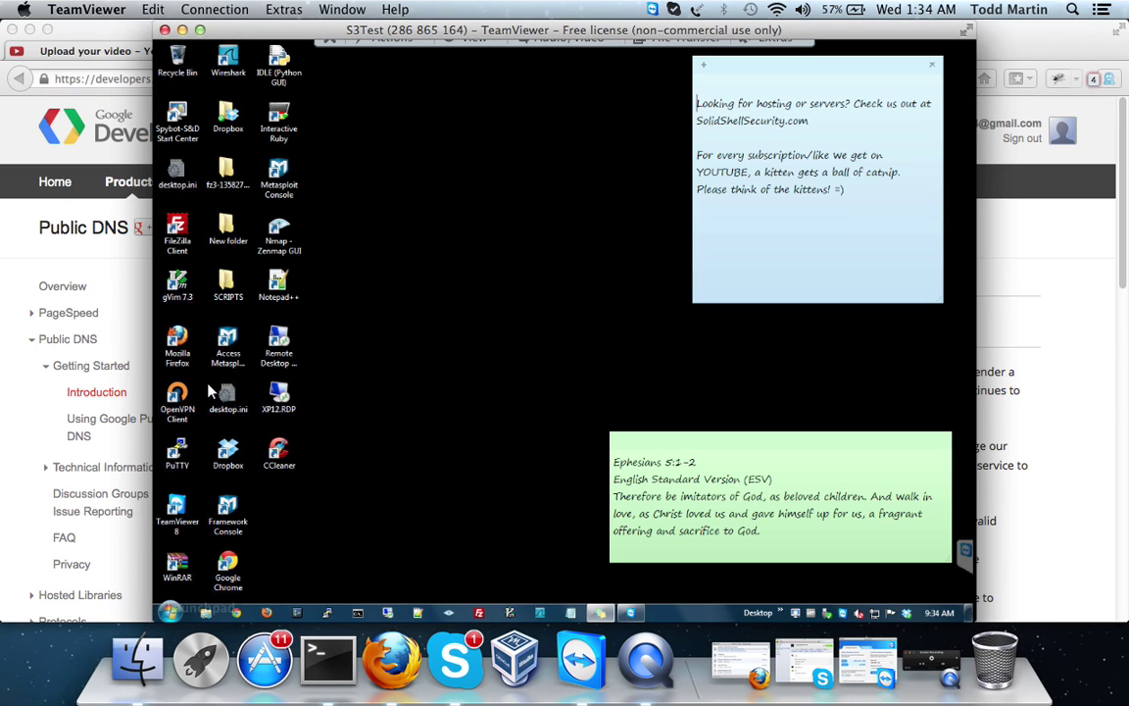
{"action": "left_click", "coordinate": [170, 612]}
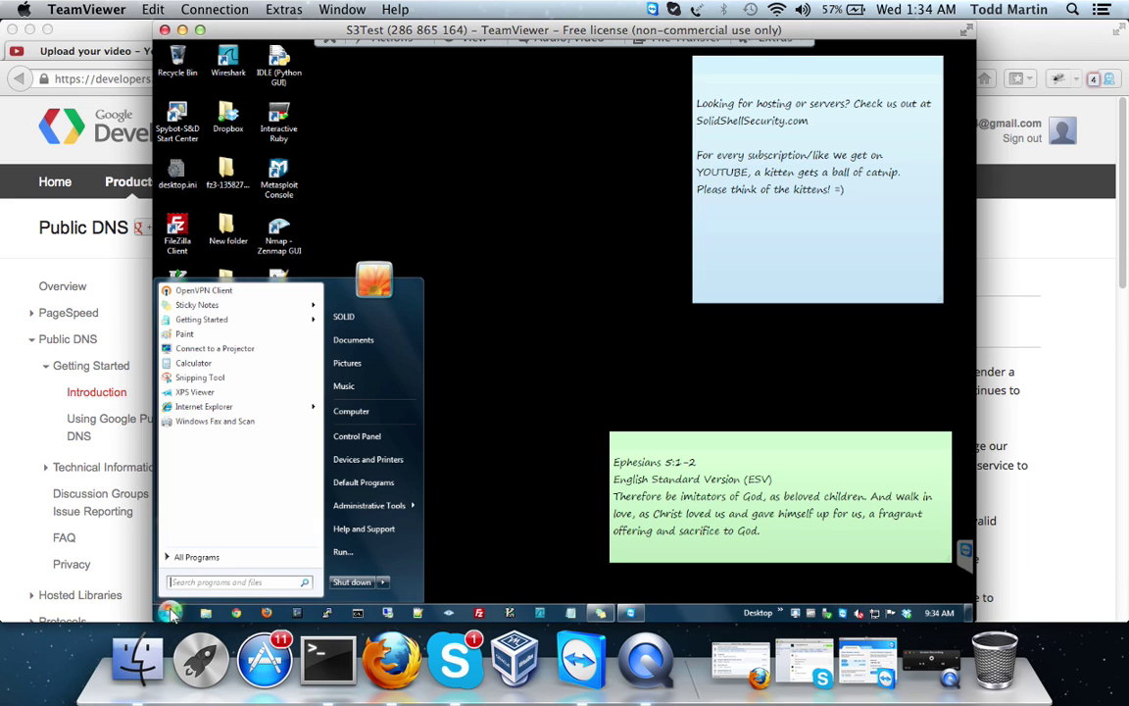
{"action": "left_click", "coordinate": [386, 438]}
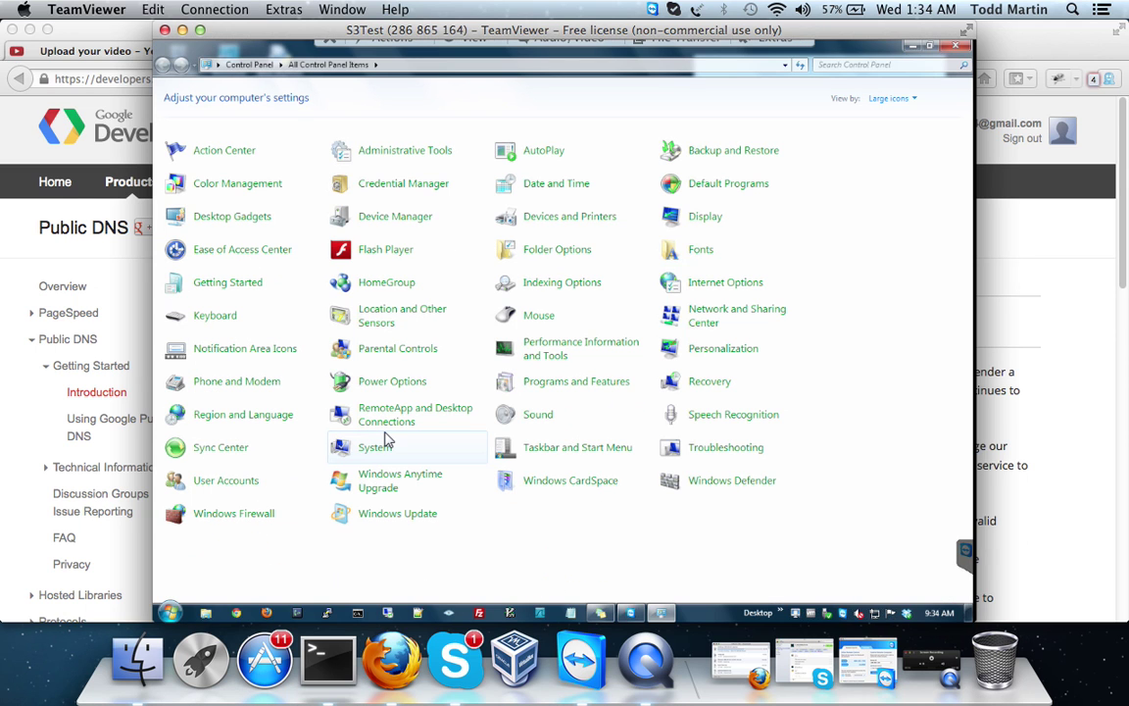
Step: Open Network and Sharing Center from the remote Control Panel
{"action": "left_click", "coordinate": [713, 322]}
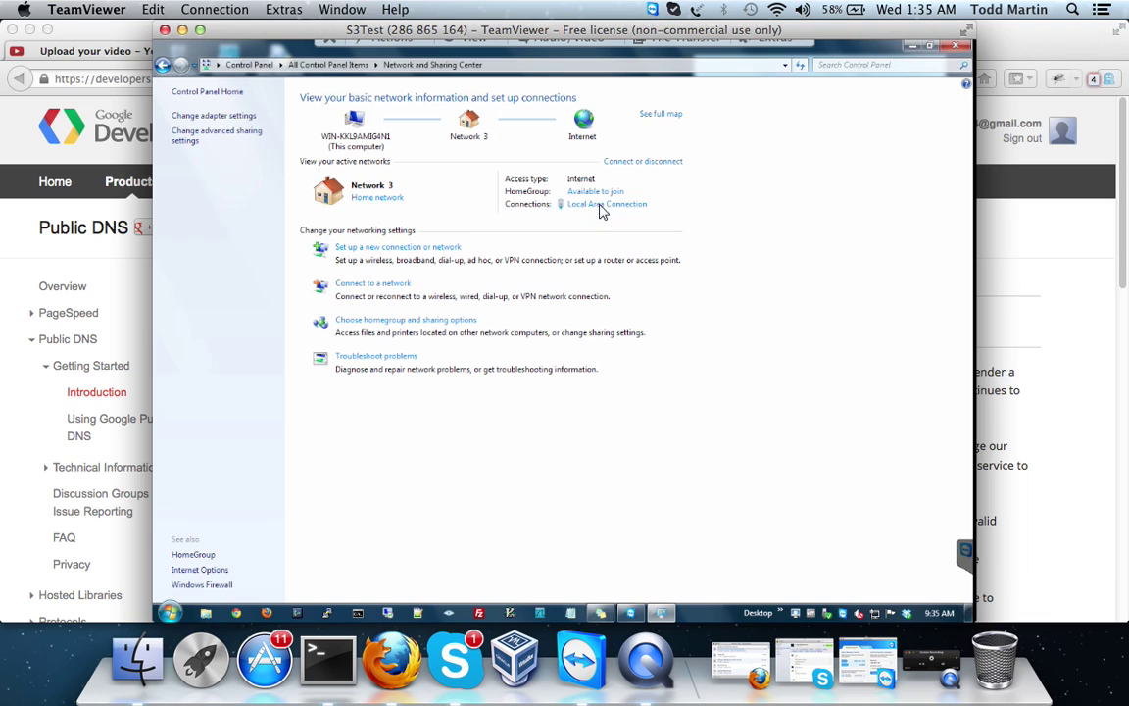
Step: Open Local Area Connection Properties and select Internet Protocol Version 4 (TCP/IPv4)
{"action": "left_click", "coordinate": [576, 208]}
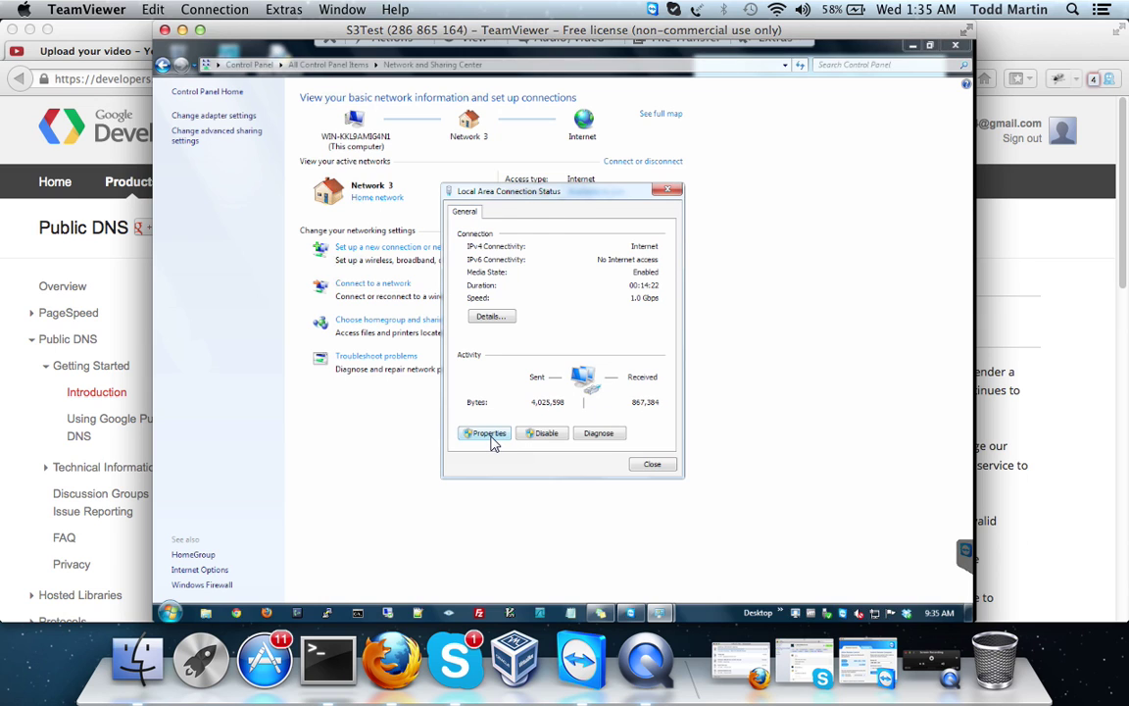
{"action": "left_click", "coordinate": [488, 434]}
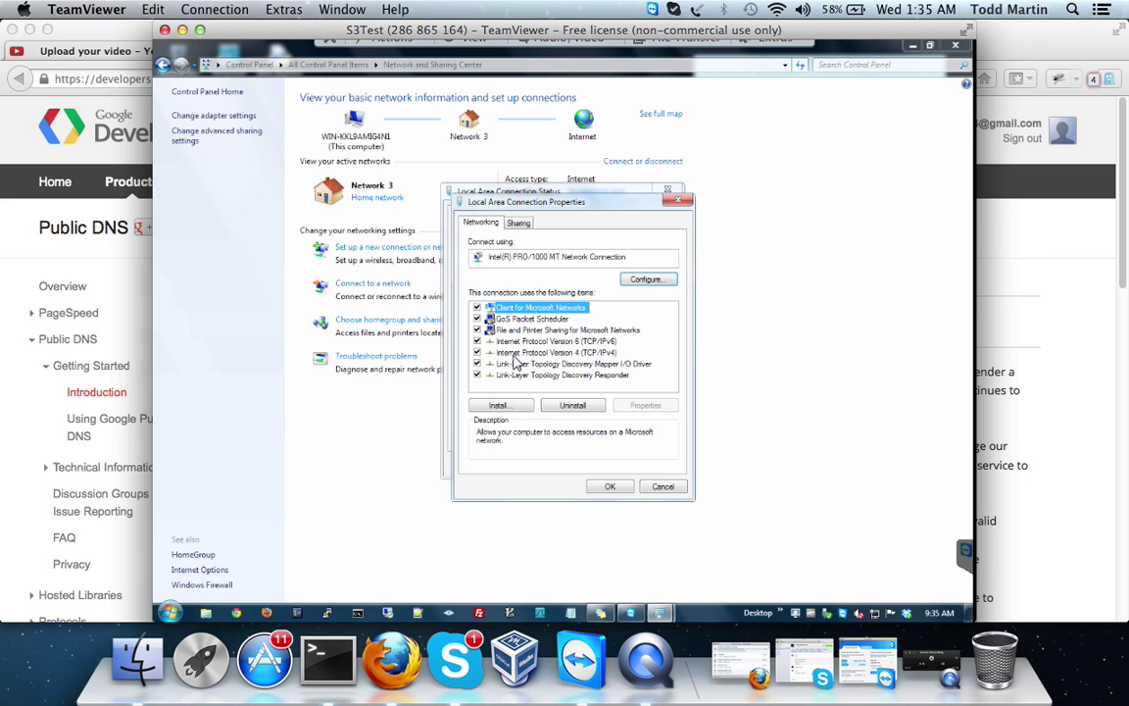
{"action": "left_click", "coordinate": [516, 353]}
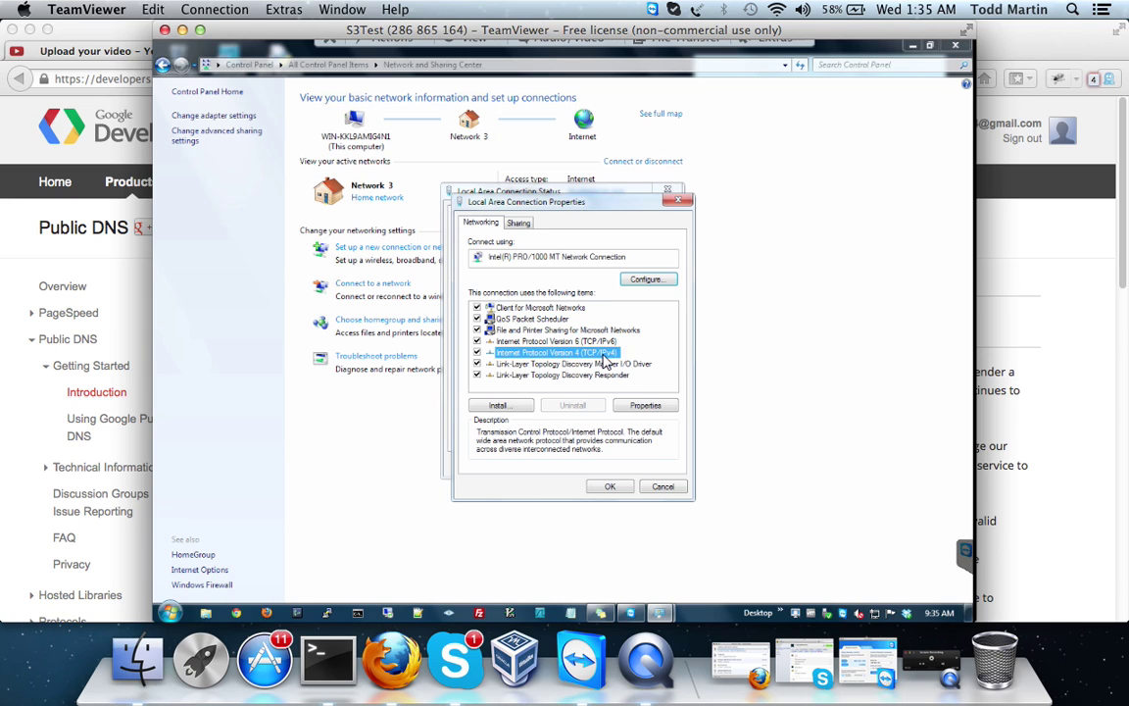
Step: Set the IPv4 preferred DNS to 8.8.8.8 and alternate to 8.8.4.4, then apply and close
{"action": "left_click", "coordinate": [638, 407]}
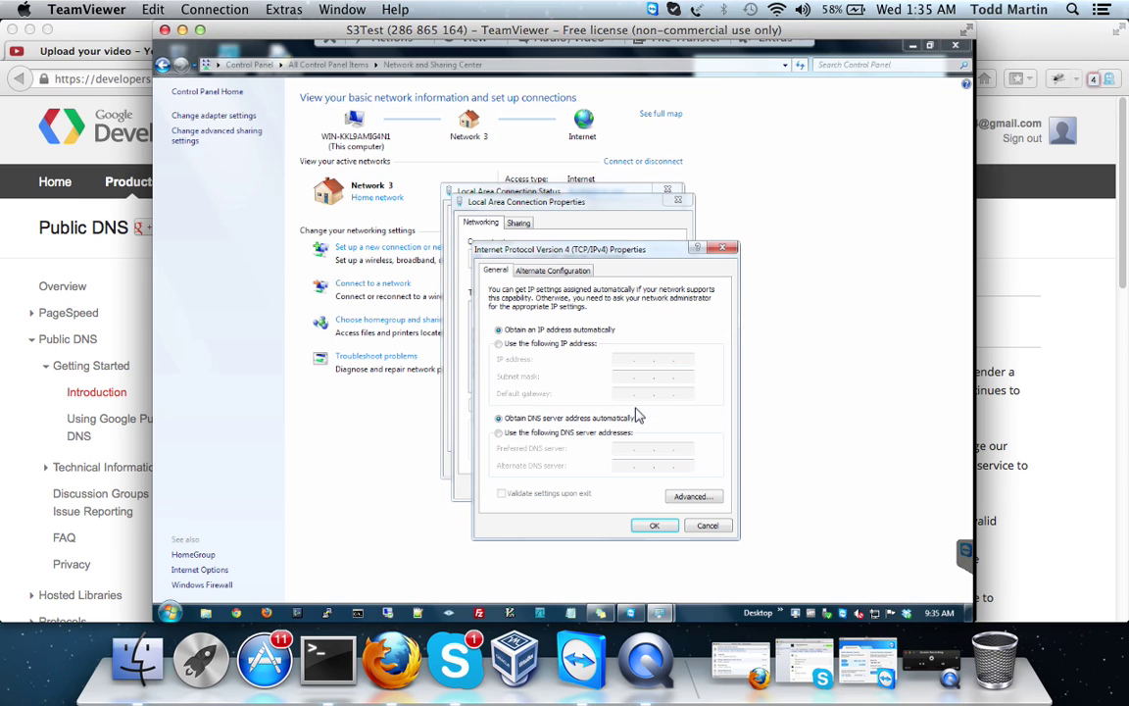
{"action": "left_click", "coordinate": [500, 434]}
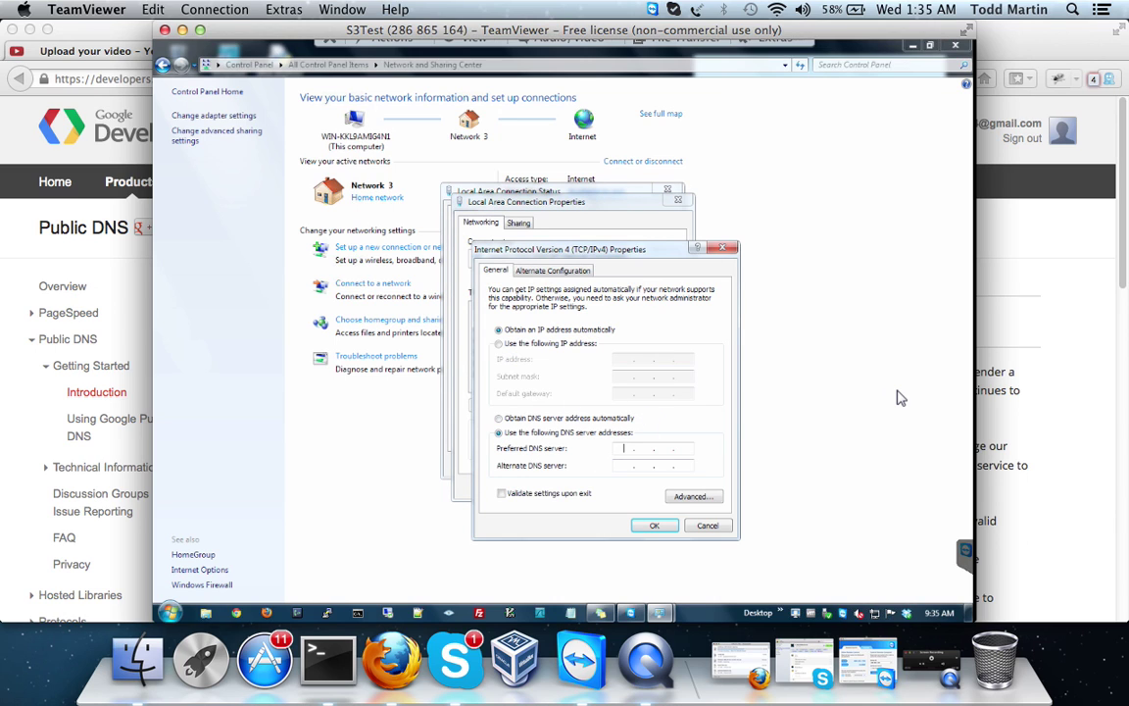
{"action": "type", "text": "8.8"}
{"action": "type", "text": "8.8"}
{"action": "key", "text": "Tab"}
{"action": "type", "text": "8 . 8 . 4 . 4"}
{"action": "left_click", "coordinate": [654, 528]}
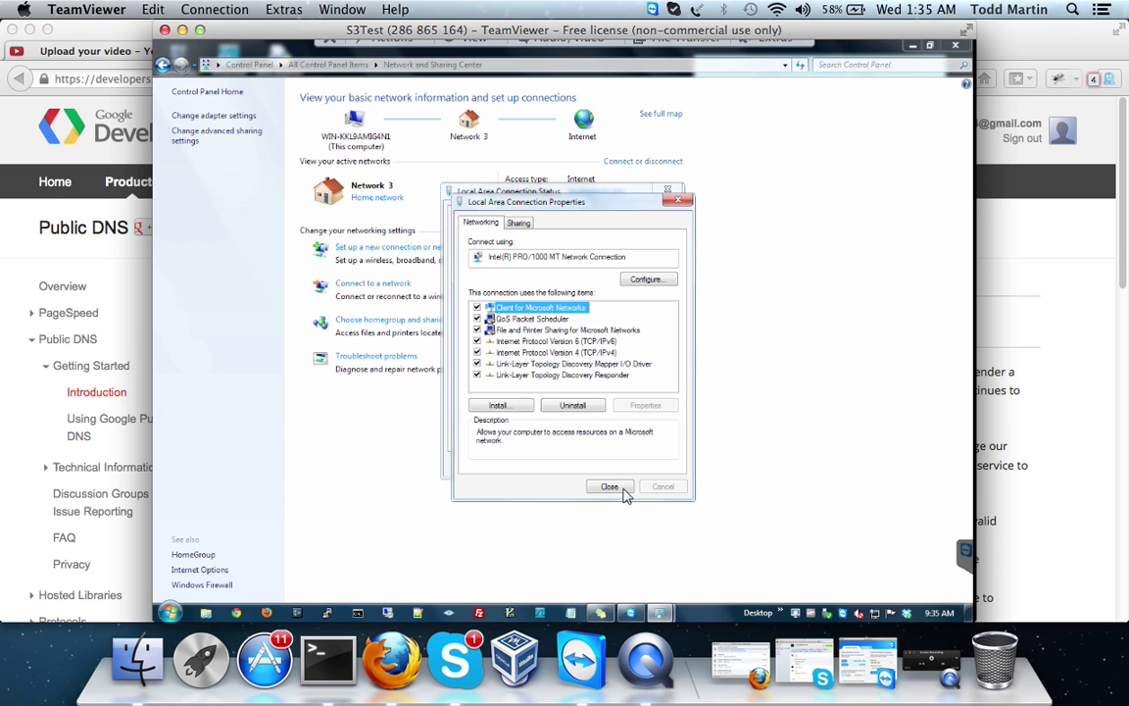
{"action": "left_click", "coordinate": [625, 491]}
Step: Close the Status and Network and Sharing Center windows, launch remote Chrome, and select its address bar
{"action": "left_click", "coordinate": [655, 466]}
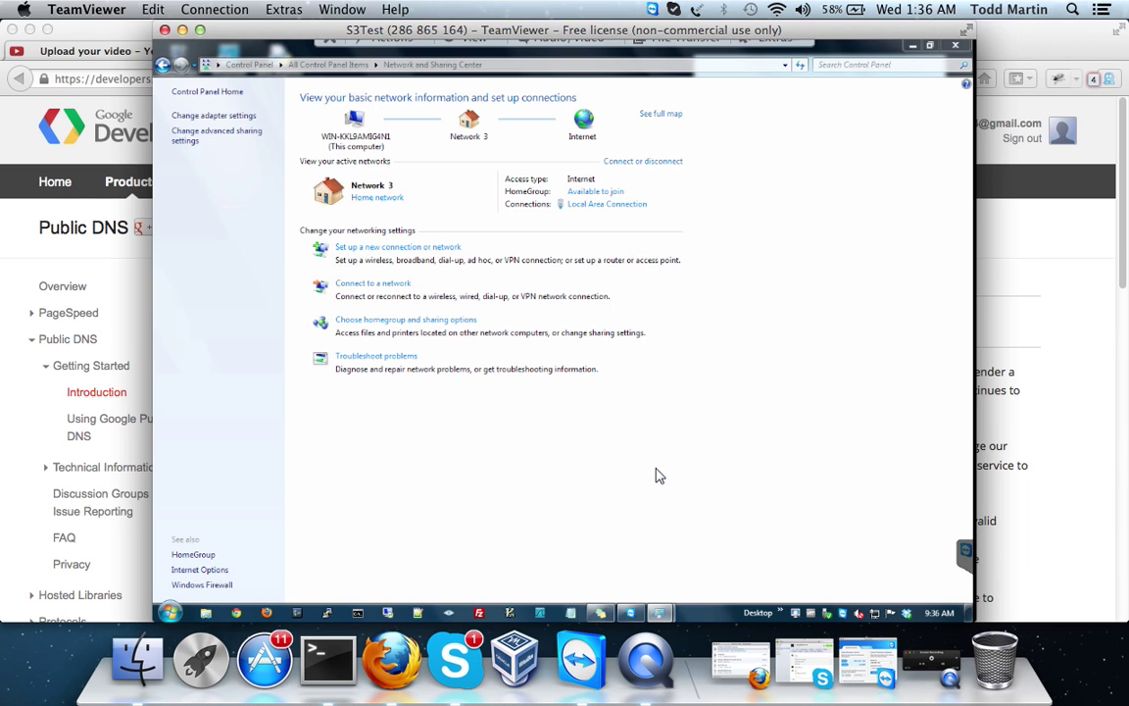
{"action": "left_click", "coordinate": [954, 47]}
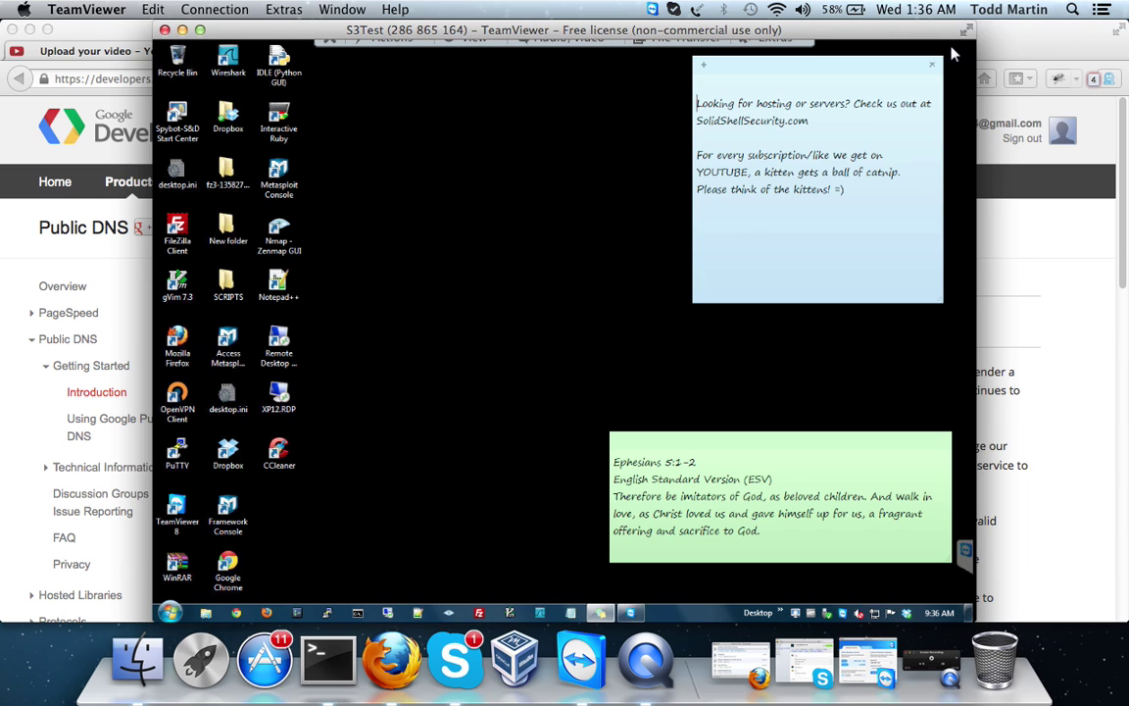
{"action": "left_click", "coordinate": [228, 583]}
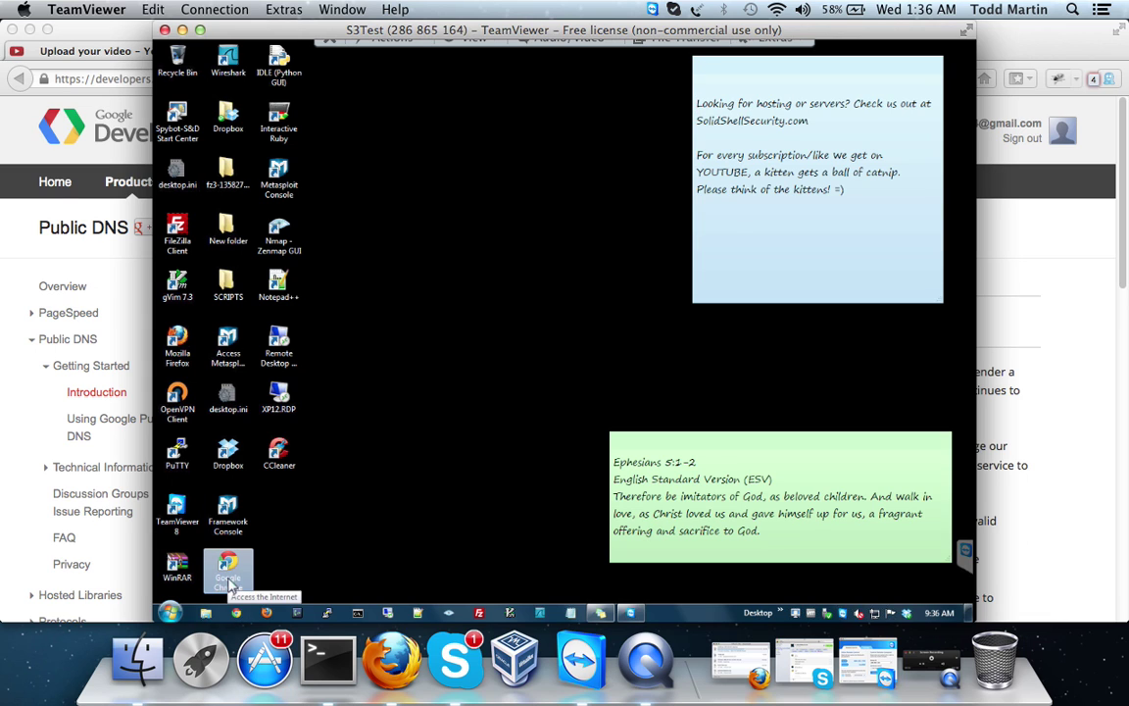
{"action": "double_click", "coordinate": [228, 583]}
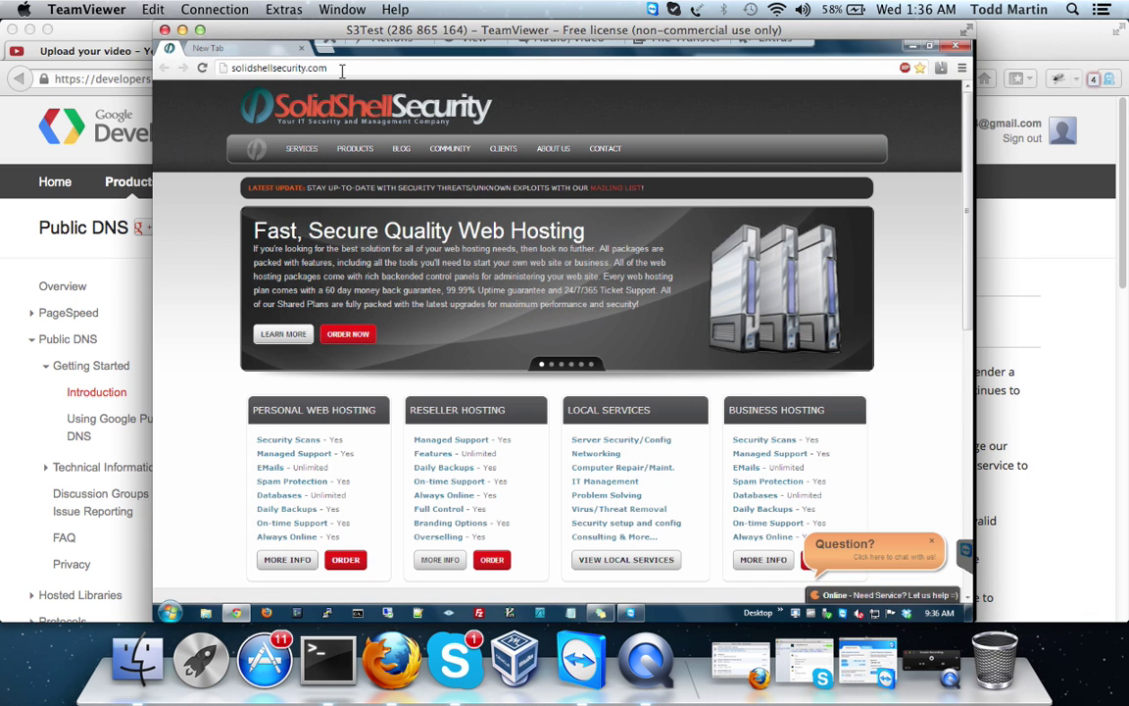
{"action": "left_click", "coordinate": [212, 68]}
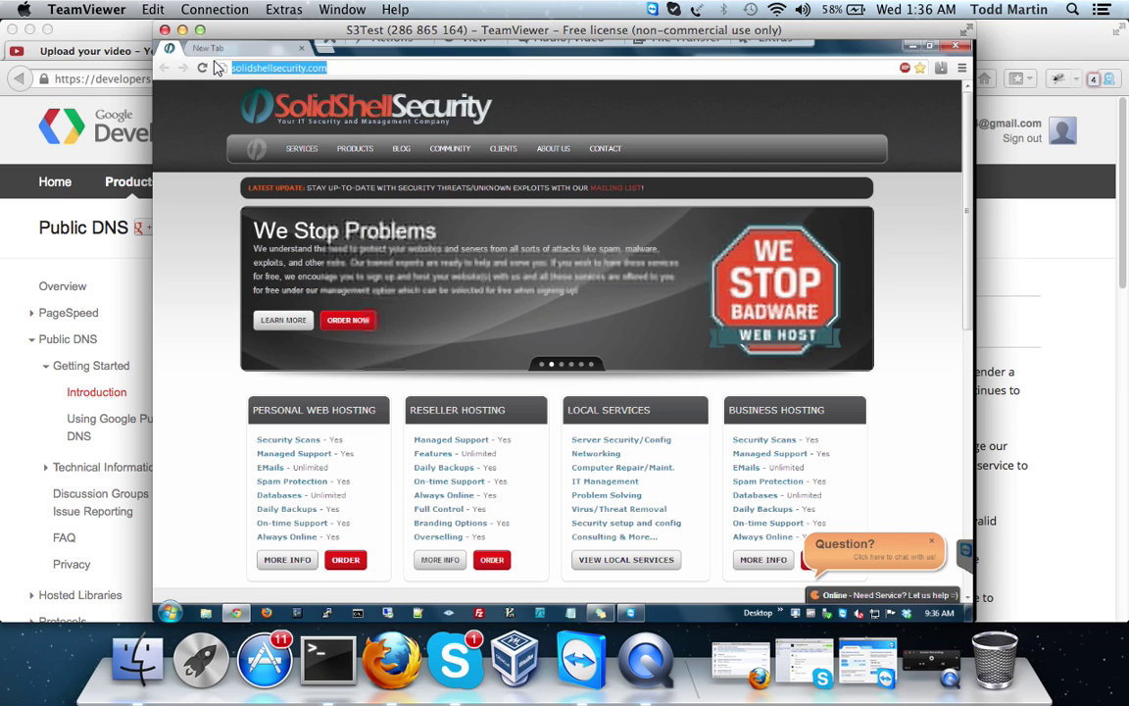
{"action": "type", "text": "google.com"}
{"action": "key", "text": "Return"}
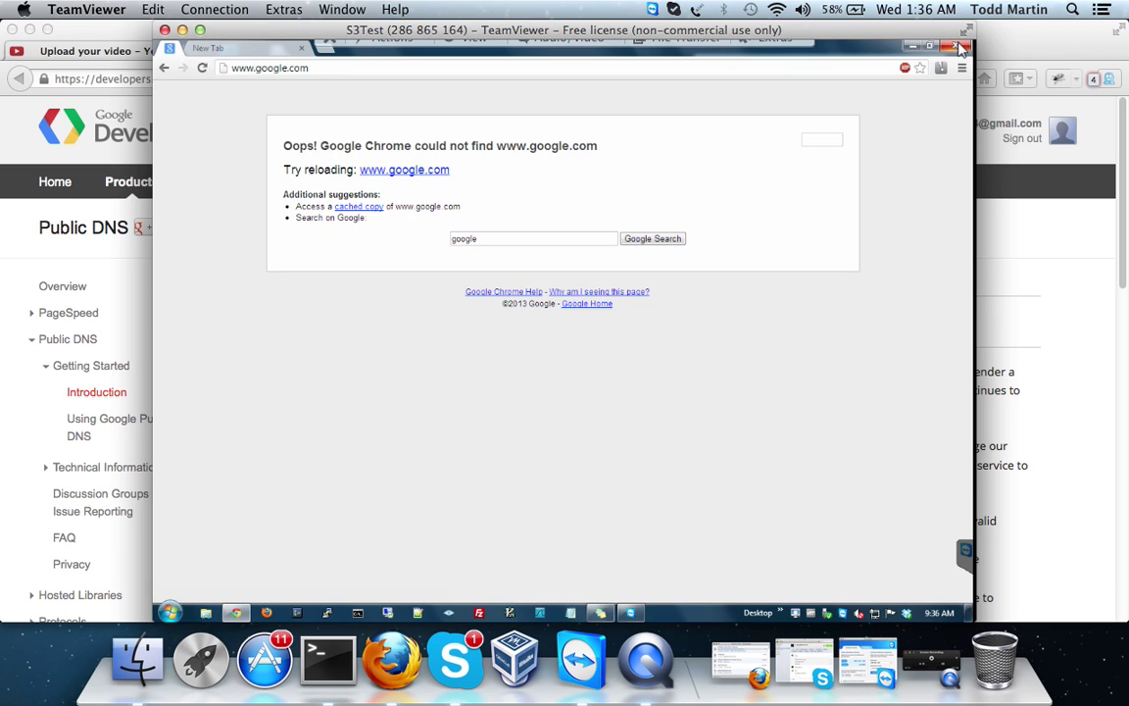
{"action": "left_click", "coordinate": [408, 174]}
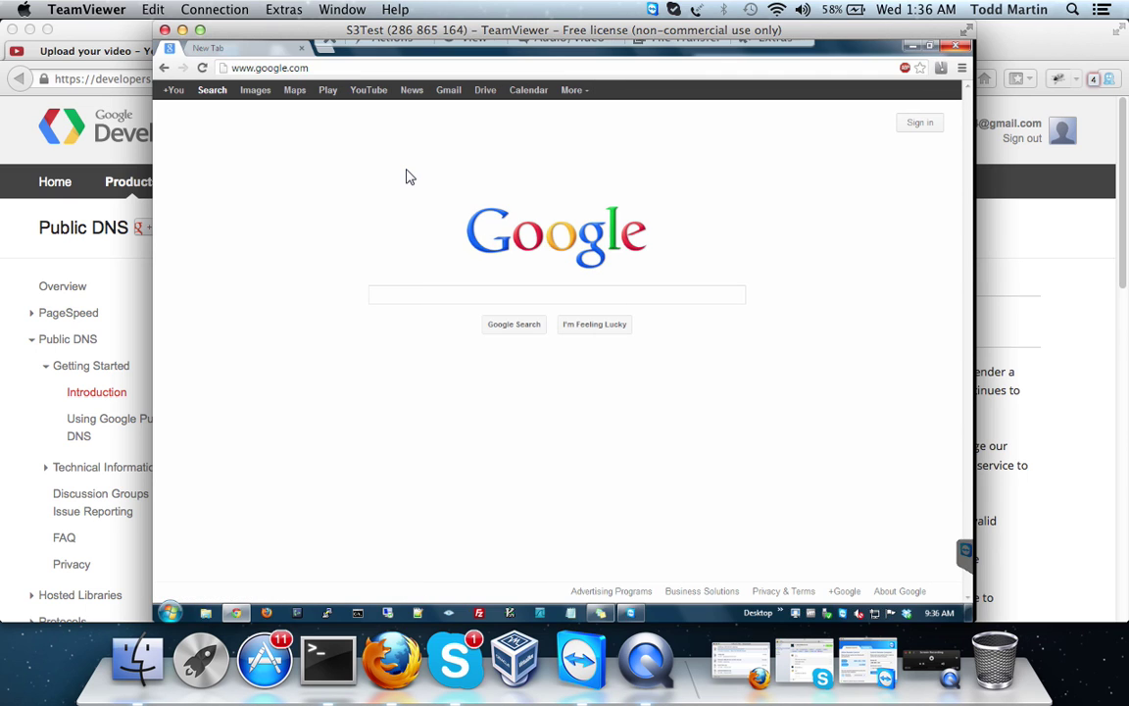